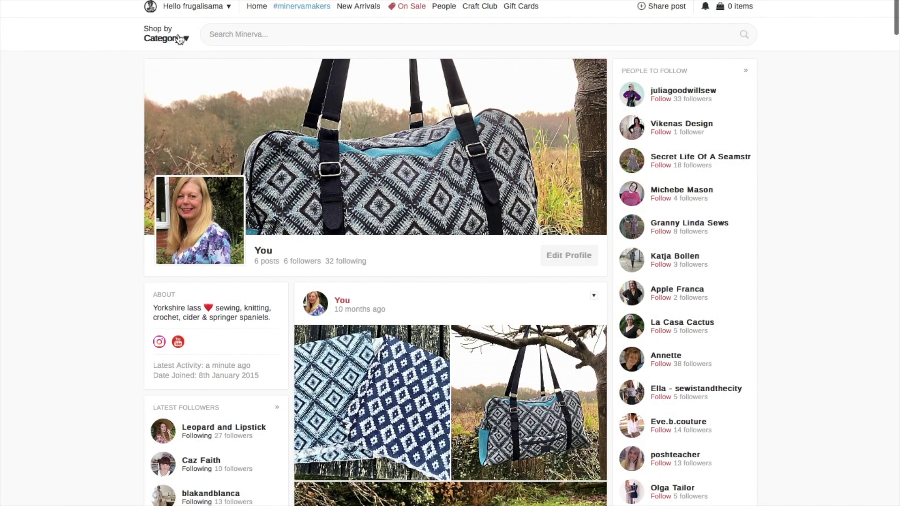
# - Open the home feed and read the full text of the Sew Over It Pussybow Blouse post, including its tagged products
pyautogui.click(258, 9)
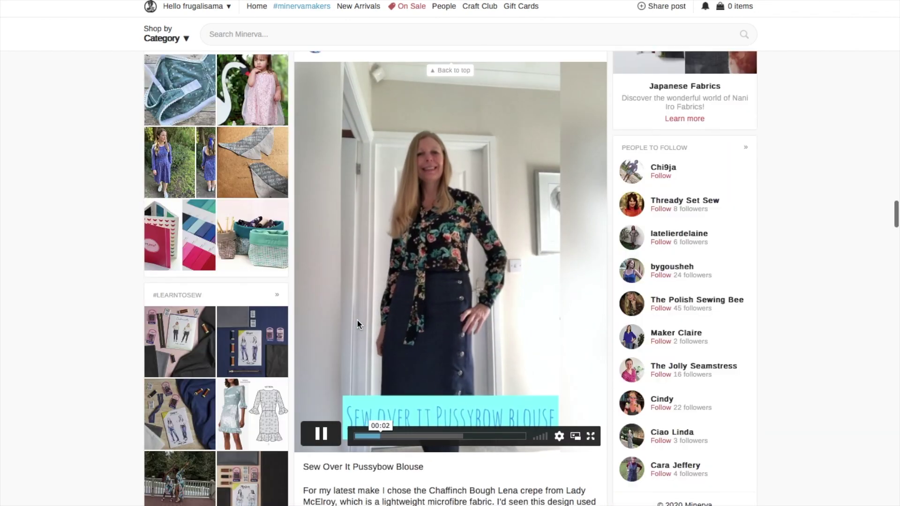
pyautogui.scroll(-6, 357, 323)
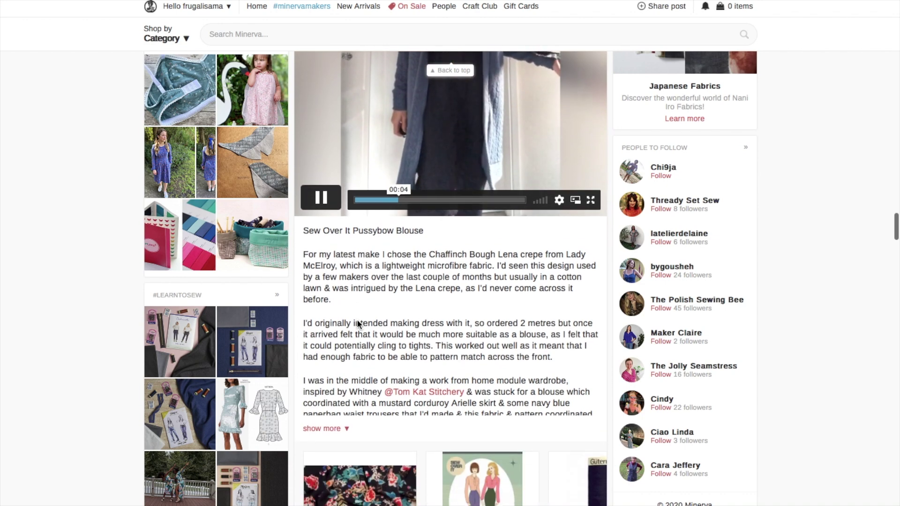
pyautogui.scroll(-2, 356, 324)
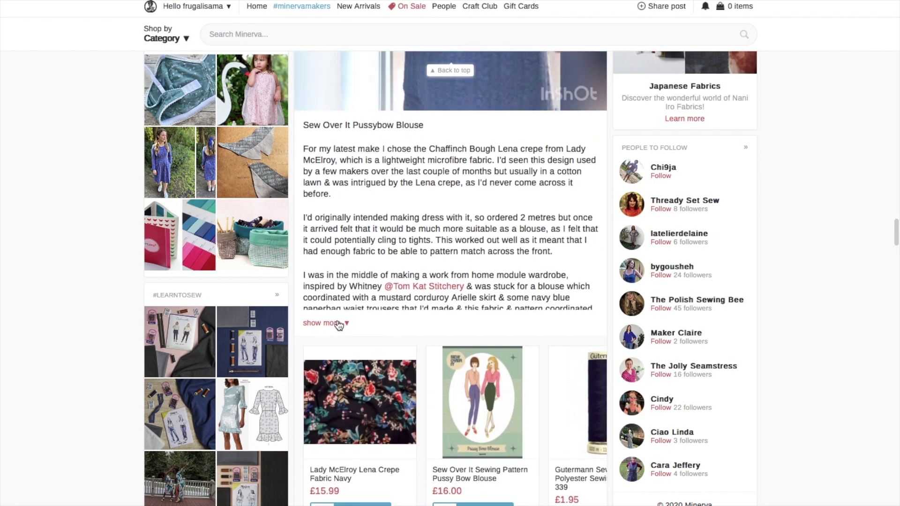
pyautogui.click(338, 323)
pyautogui.scroll(-4, 338, 325)
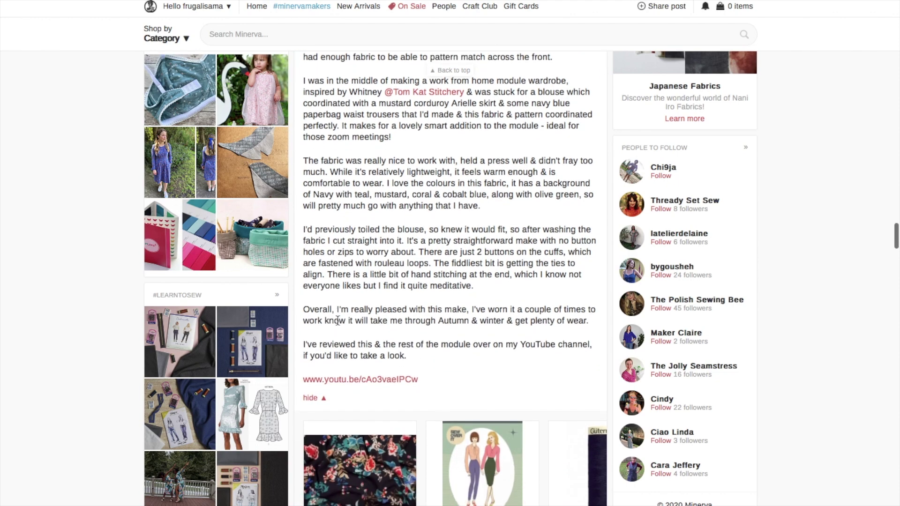
pyautogui.scroll(13, 517, 234)
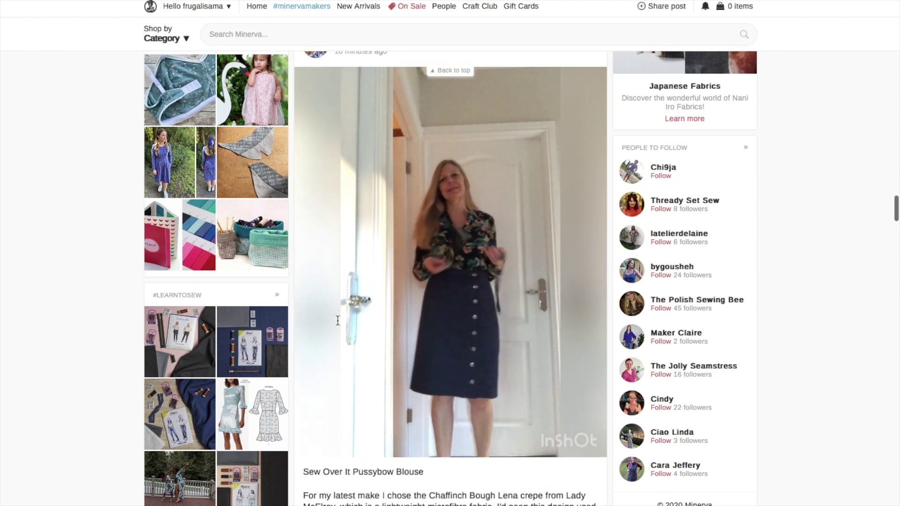
pyautogui.scroll(-13, 517, 232)
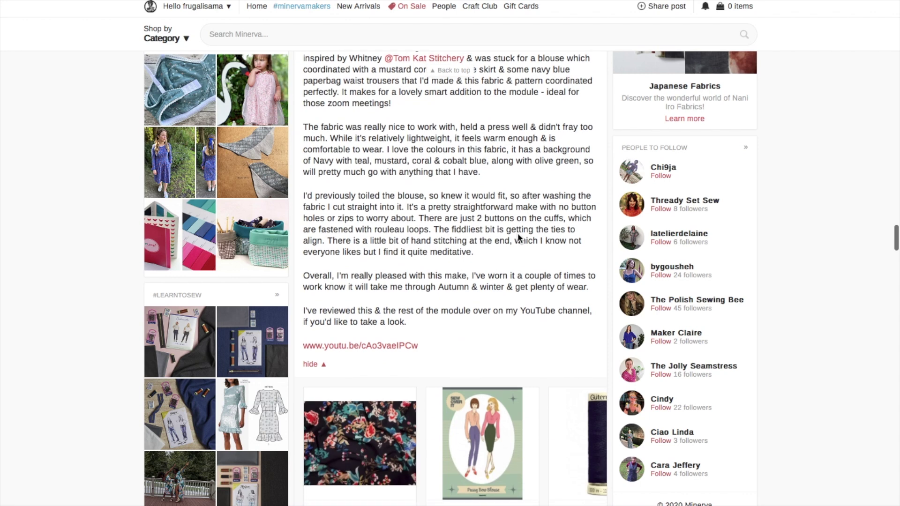
pyautogui.scroll(-1, 518, 234)
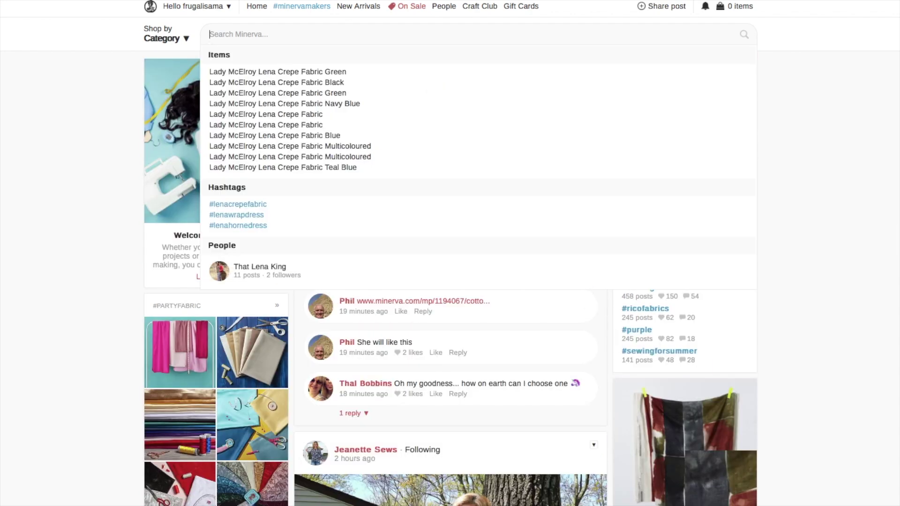
# - Search the shop for "lena crepe blue" and open the Lady McElroy Lena Crepe Fabric Navy product page
pyautogui.write('lena crepe')
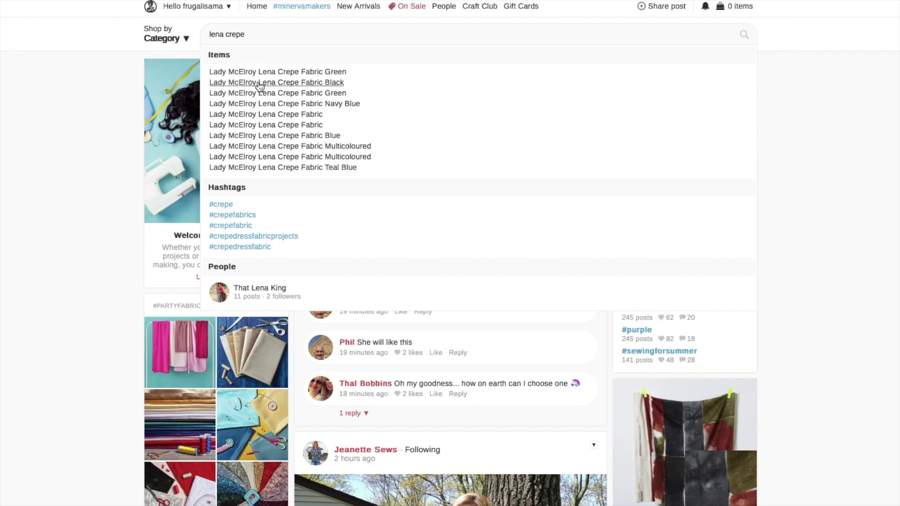
pyautogui.write('blue')
pyautogui.press('Return')
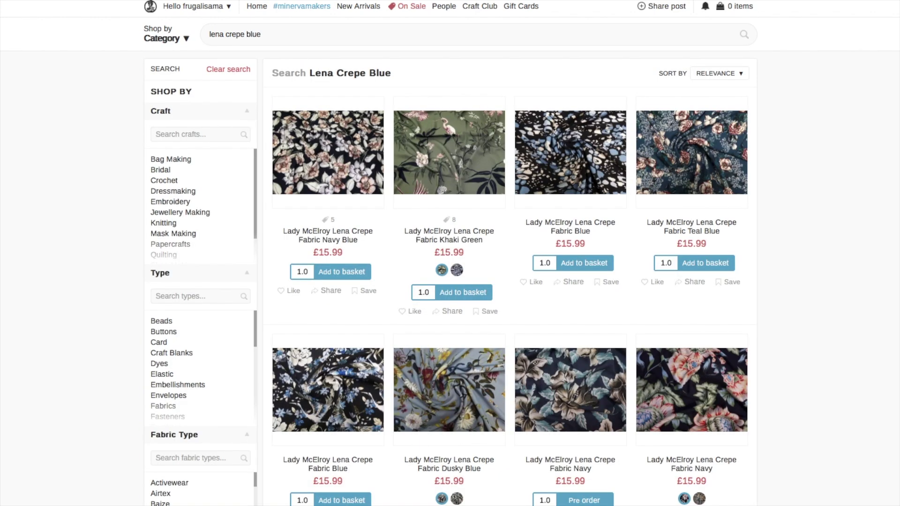
pyautogui.click(516, 351)
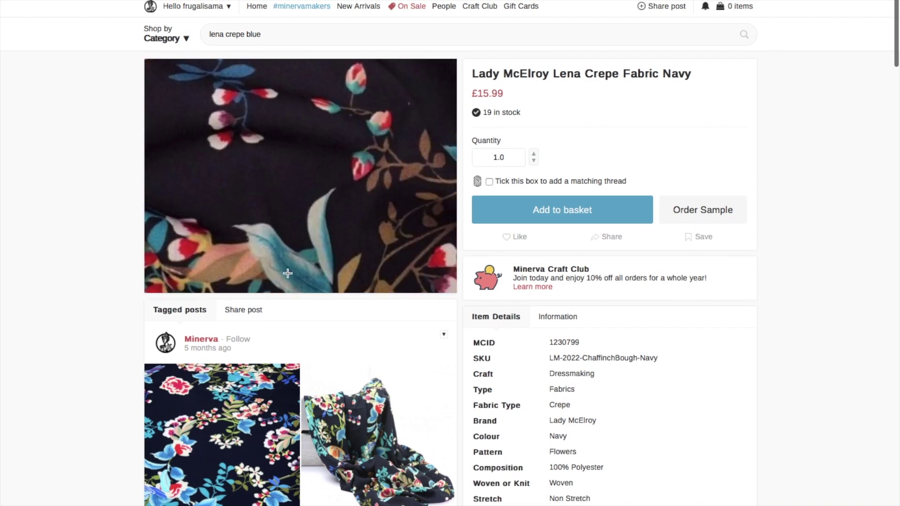
# - Examine the navy Lena crepe fabric's tagged posts, item details and purchase options on its product page
pyautogui.scroll(-3, 119, 396)
pyautogui.scroll(-3, 118, 394)
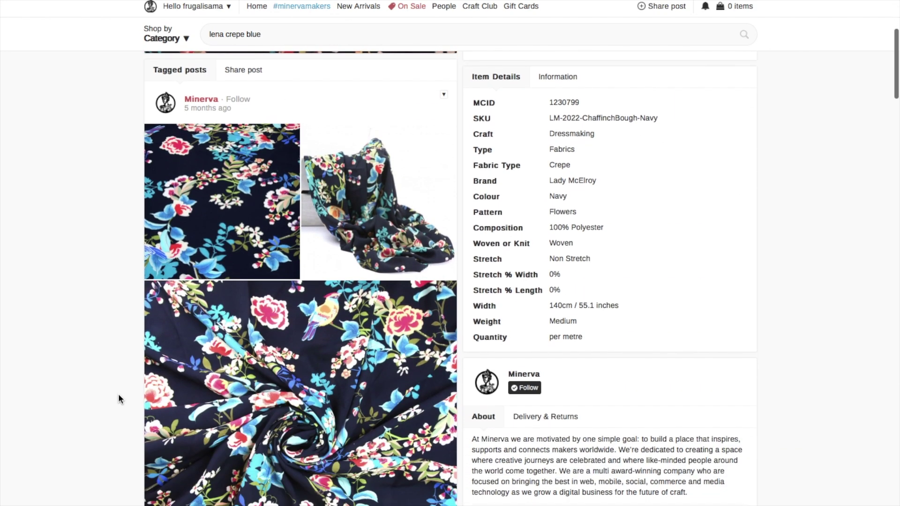
pyautogui.scroll(-8, 212, 396)
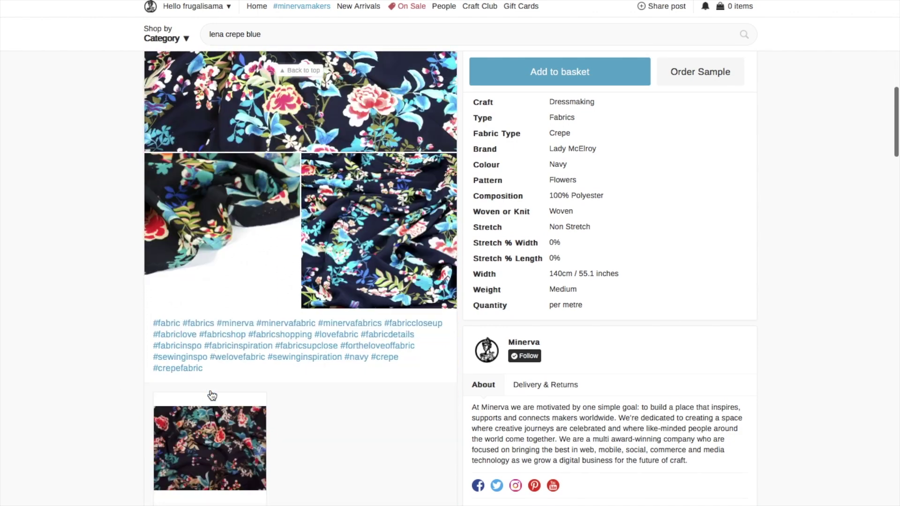
pyautogui.scroll(-4, 221, 375)
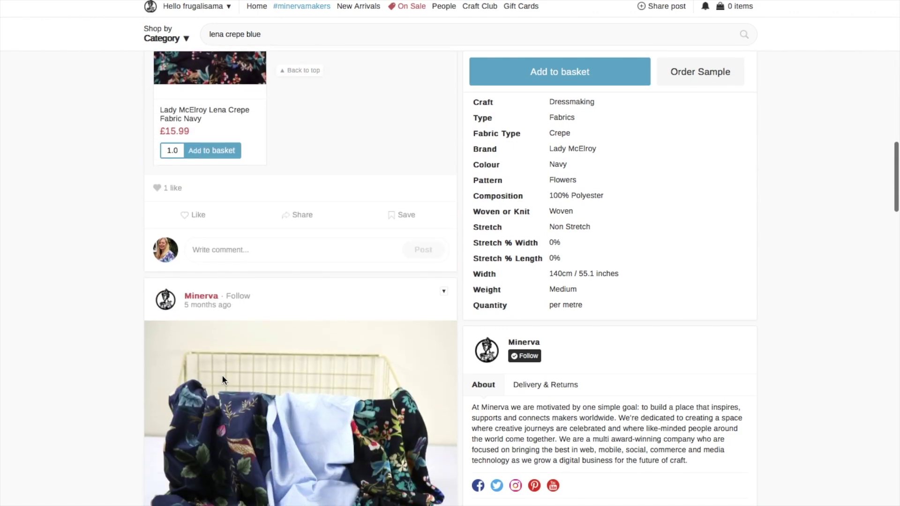
pyautogui.scroll(1, 224, 381)
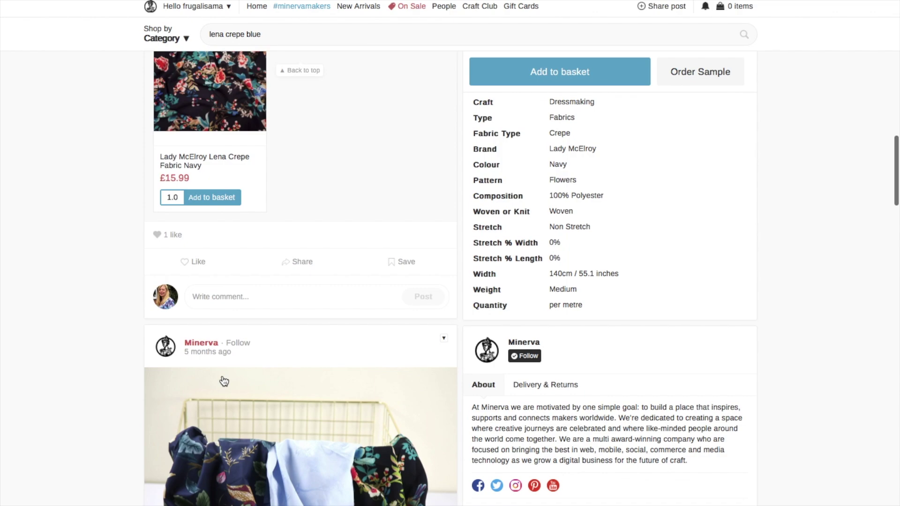
pyautogui.scroll(-15, 224, 381)
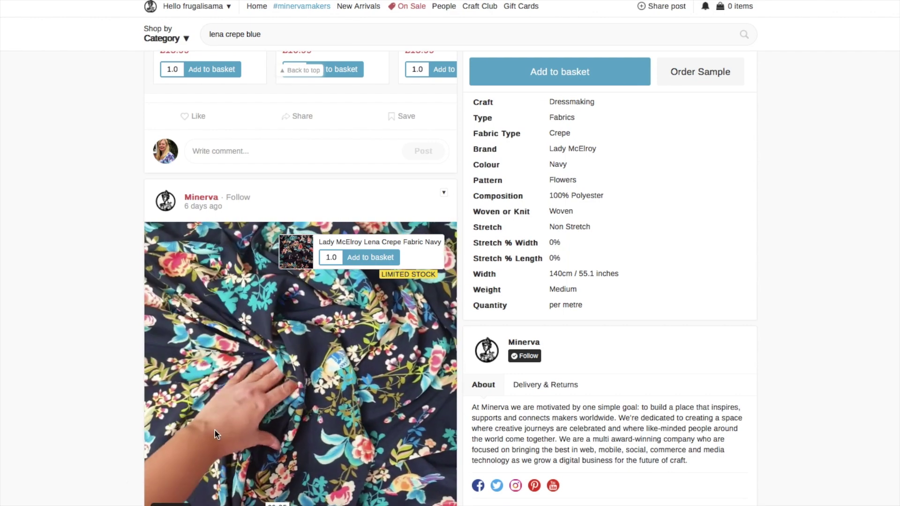
pyautogui.scroll(-1, 133, 449)
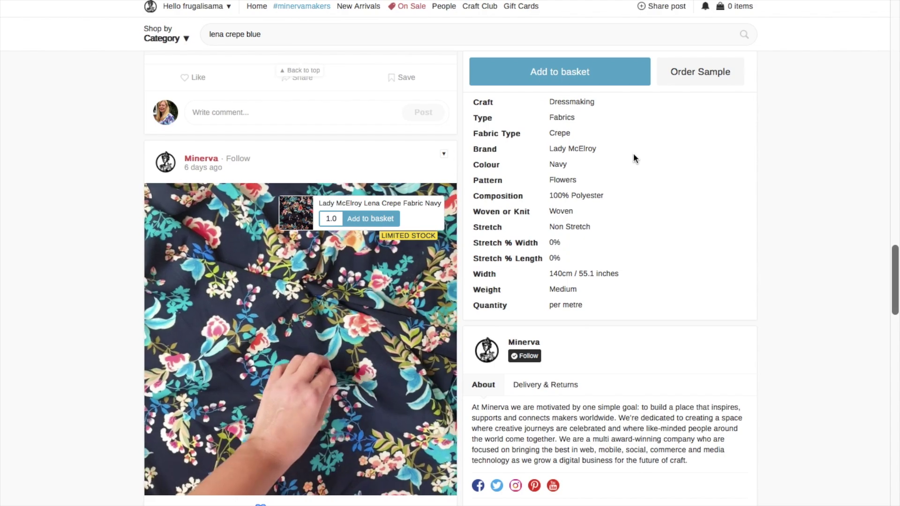
pyautogui.scroll(12, 634, 153)
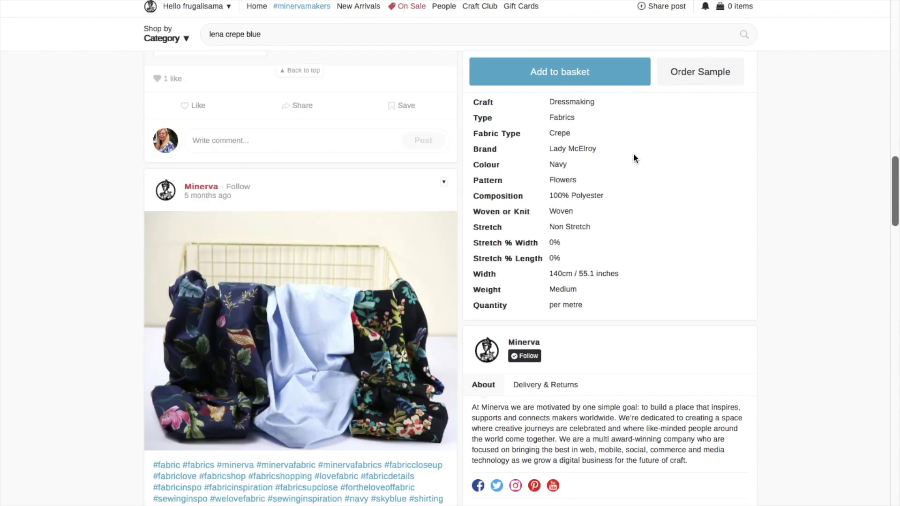
pyautogui.scroll(10, 633, 158)
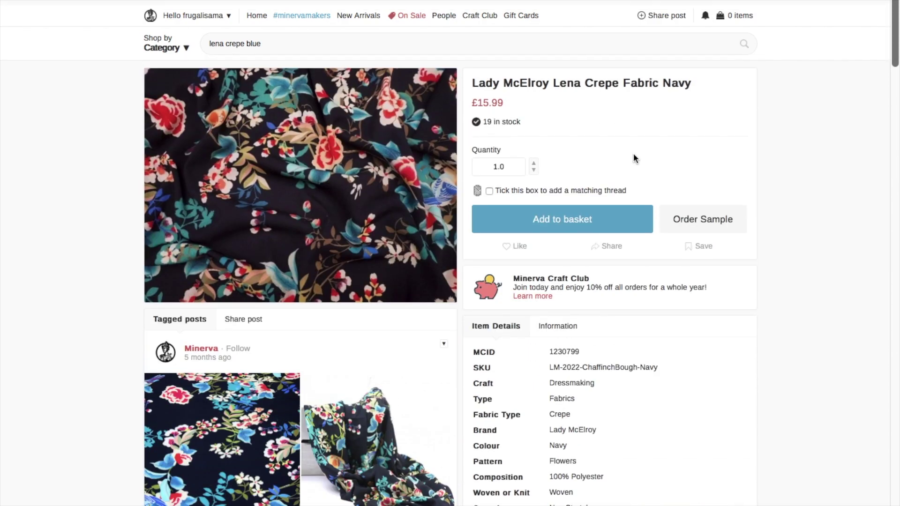
pyautogui.scroll(-1, 633, 158)
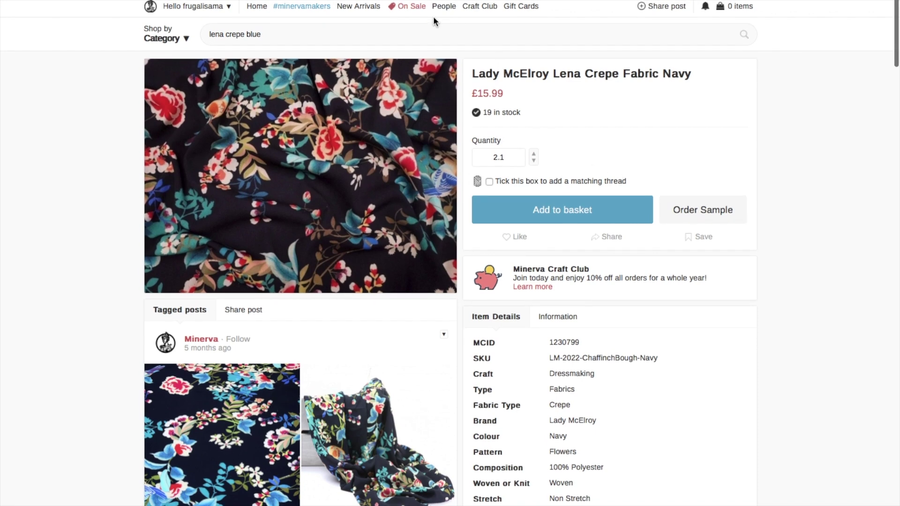
# - Open the new arrivals listing and browse its sewing patterns and fabrics
pyautogui.click(357, 8)
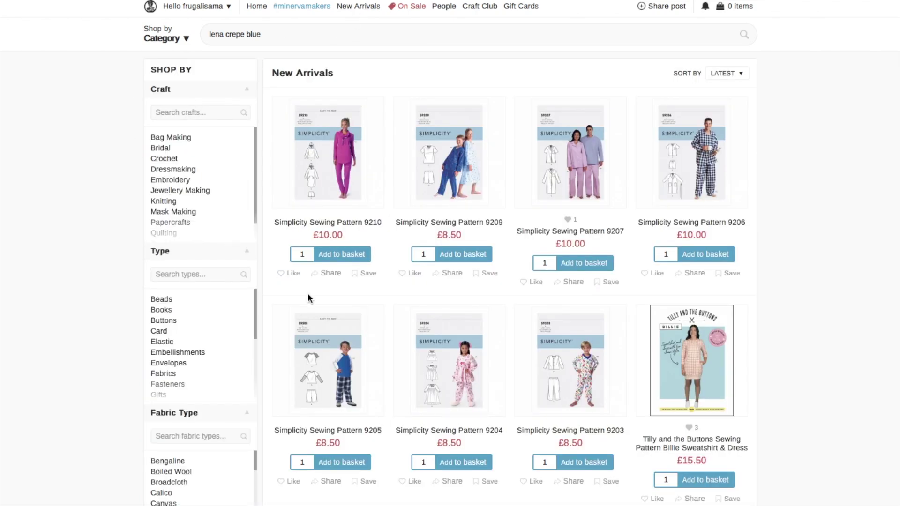
pyautogui.scroll(-10, 308, 298)
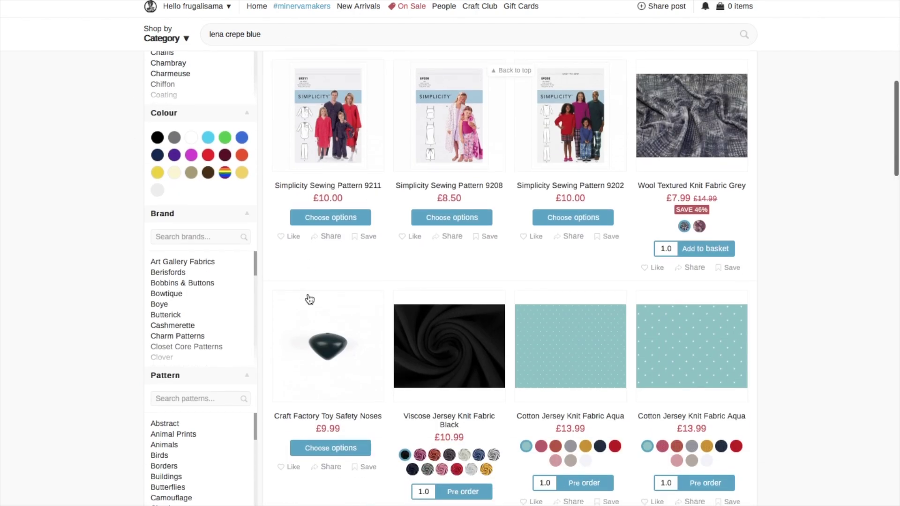
pyautogui.scroll(-14, 309, 299)
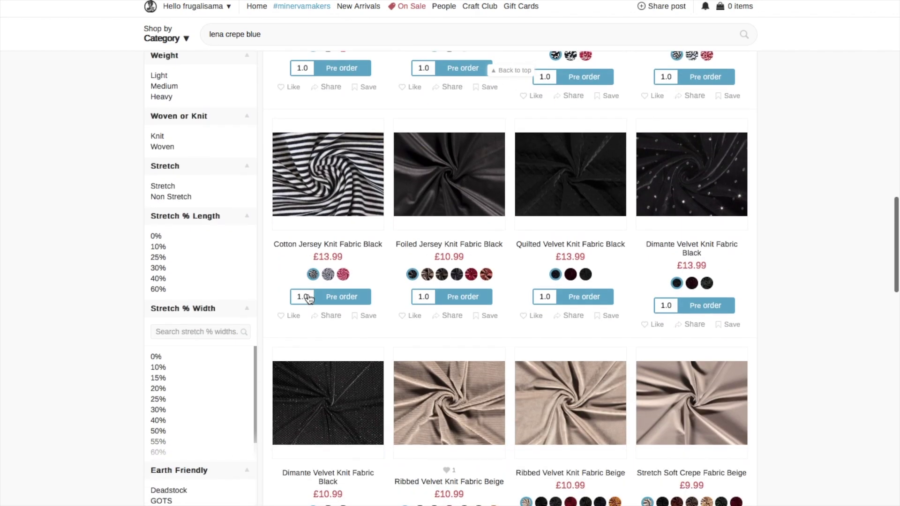
pyautogui.scroll(-8, 308, 295)
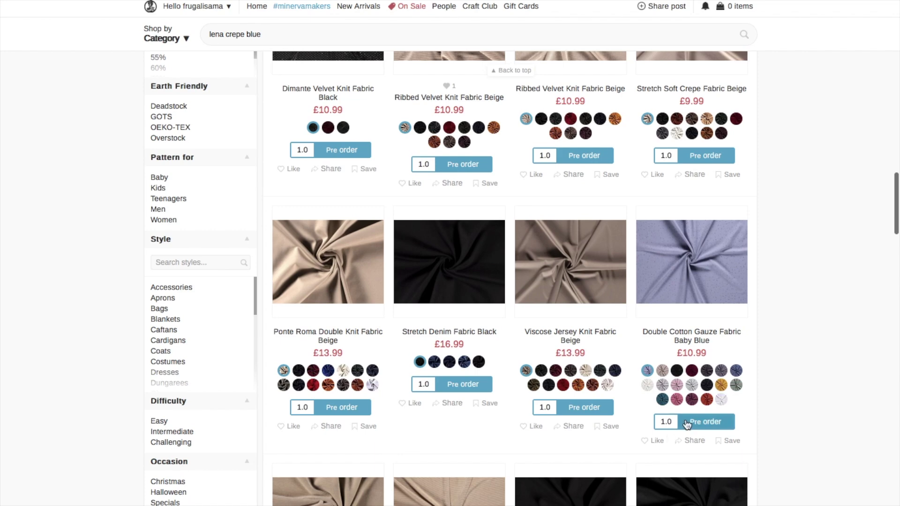
# - Open the sale listing and browse the discounted fabrics, threads and haberdashery
pyautogui.click(411, 6)
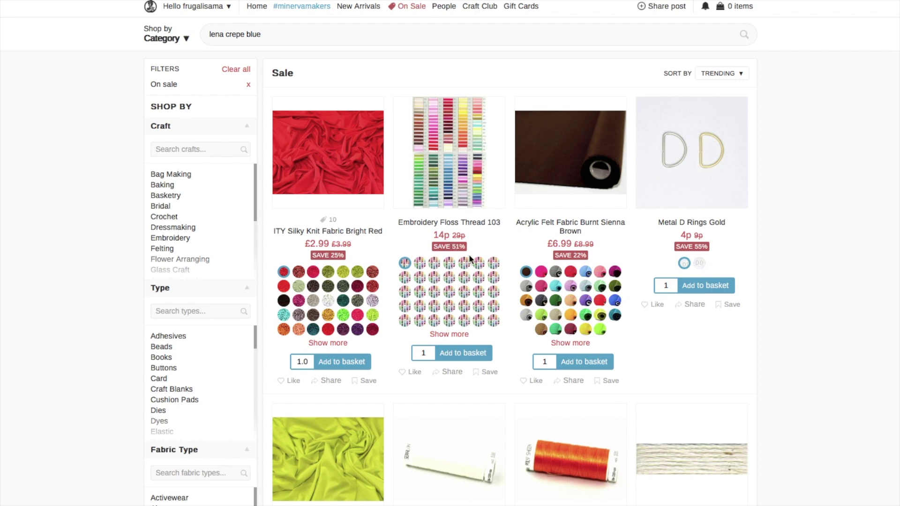
pyautogui.scroll(-1, 781, 370)
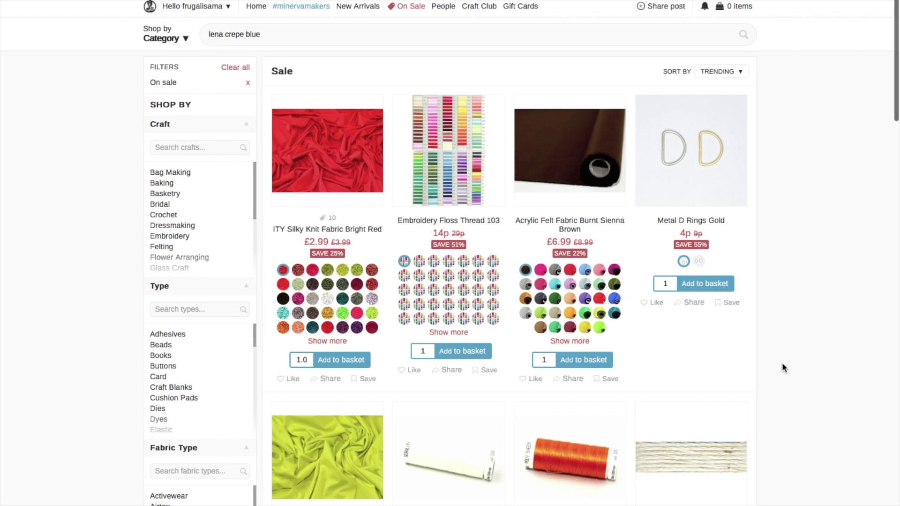
pyautogui.scroll(-2, 783, 368)
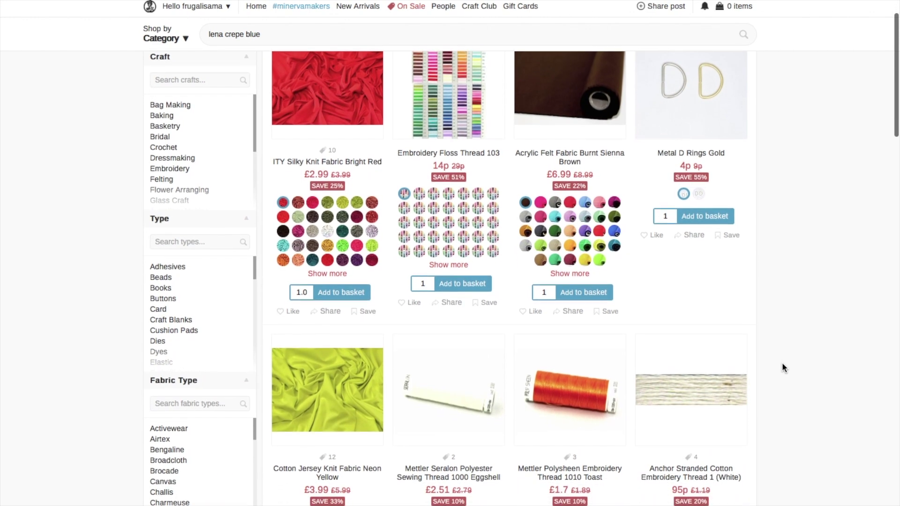
pyautogui.scroll(-3, 783, 367)
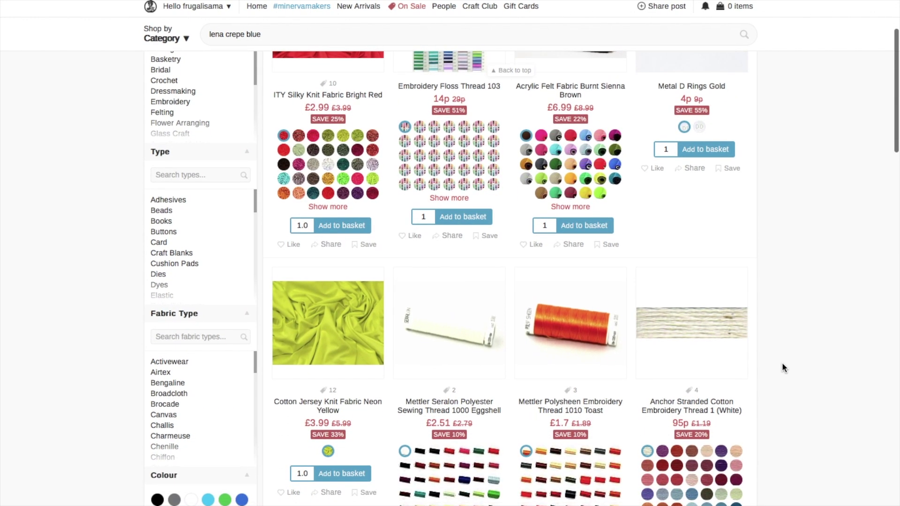
pyautogui.scroll(-5, 783, 367)
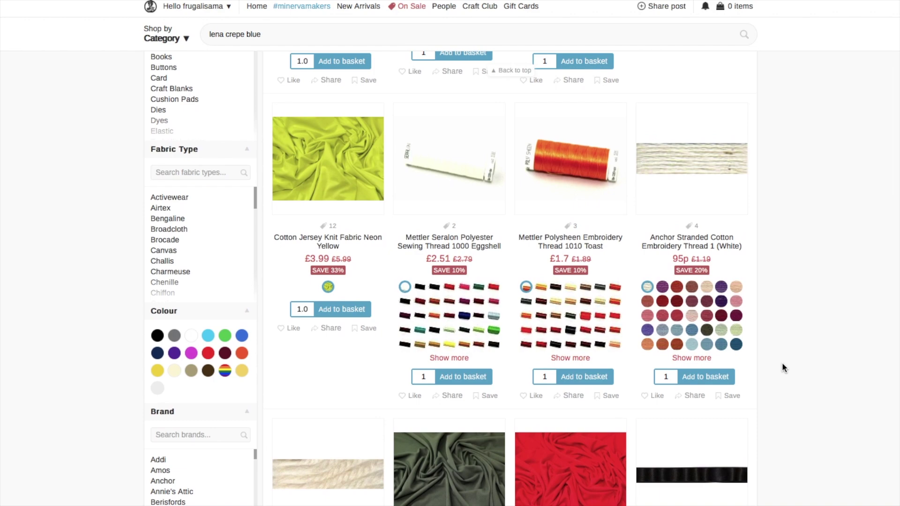
# - Start a new shared post with the text "pussybow blouse" and continue to product tagging
pyautogui.click(667, 7)
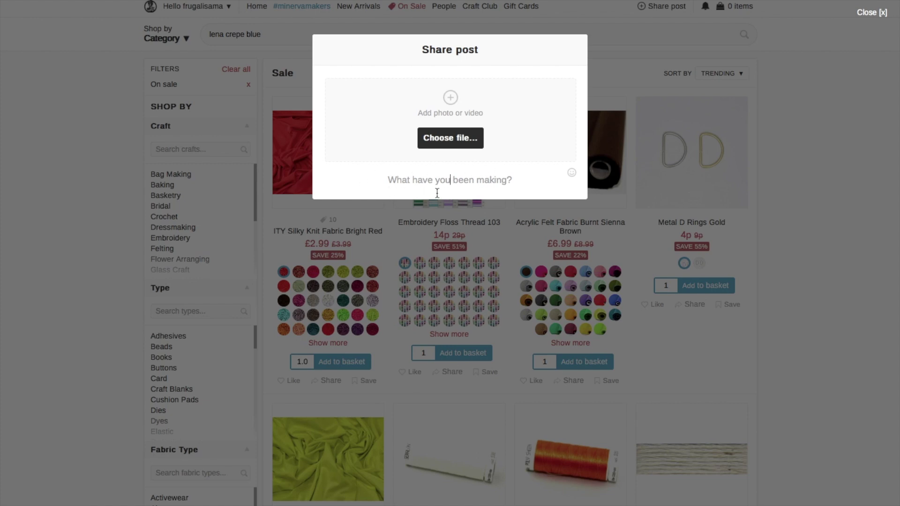
pyautogui.write('pussy')
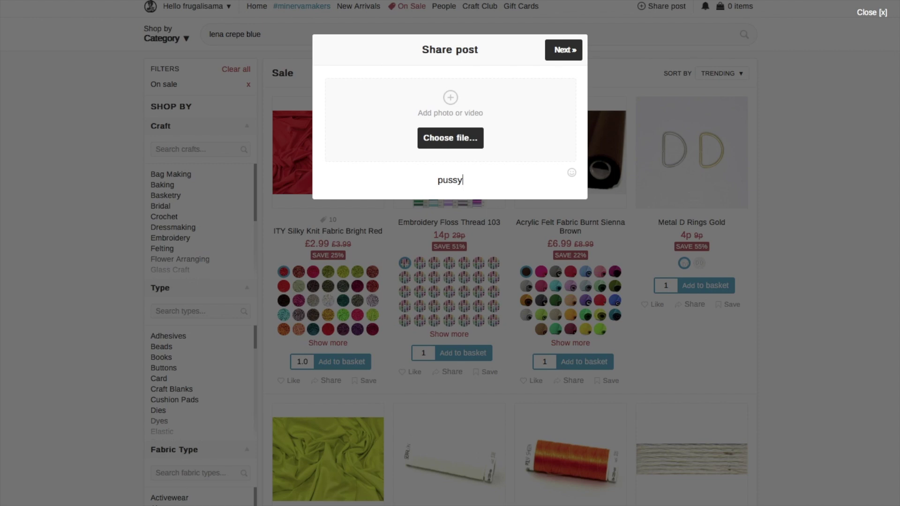
pyautogui.write('bow blouse')
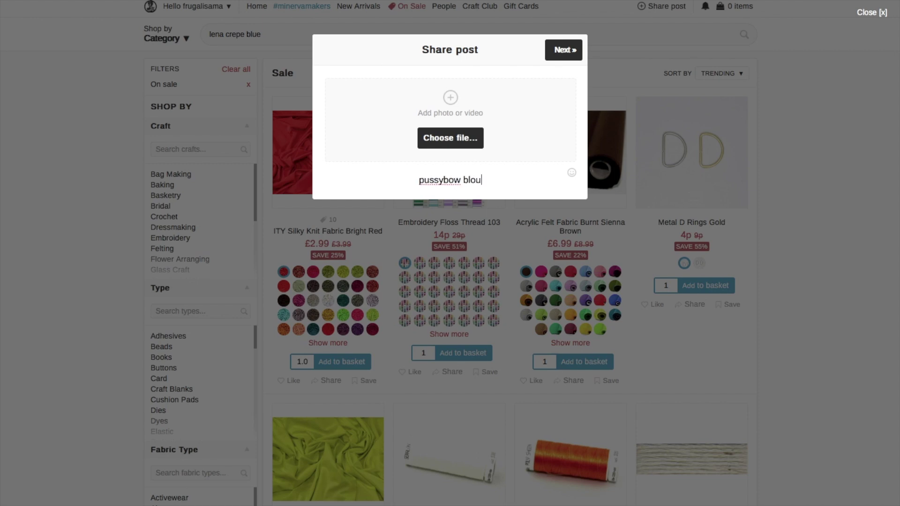
pyautogui.click(567, 52)
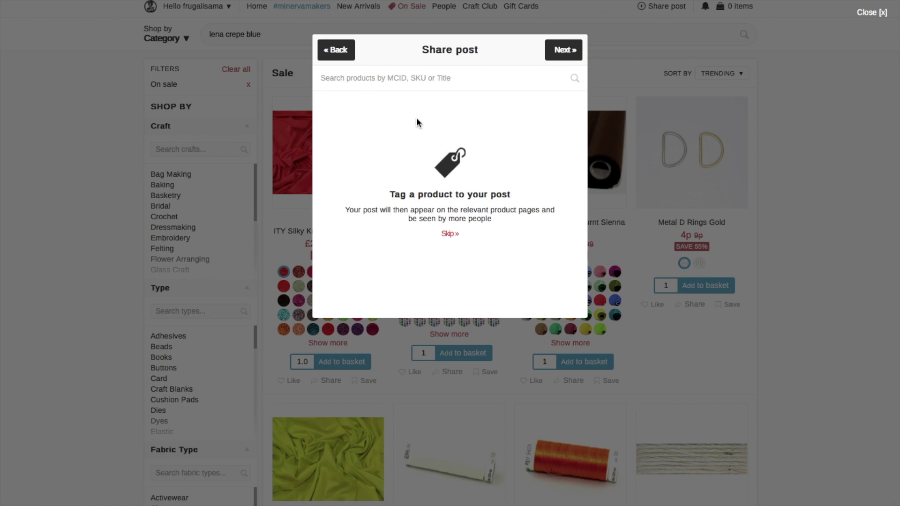
# - Find the navy Lady McElroy Lena Crepe fabric by product number 1230799, tag one to the post and continue to the post settings
pyautogui.click(459, 78)
pyautogui.write('123')
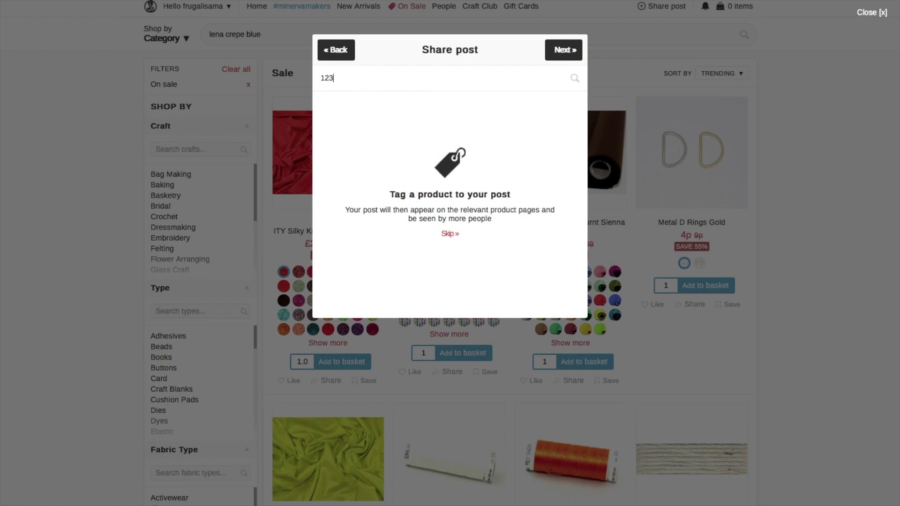
pyautogui.write('0')
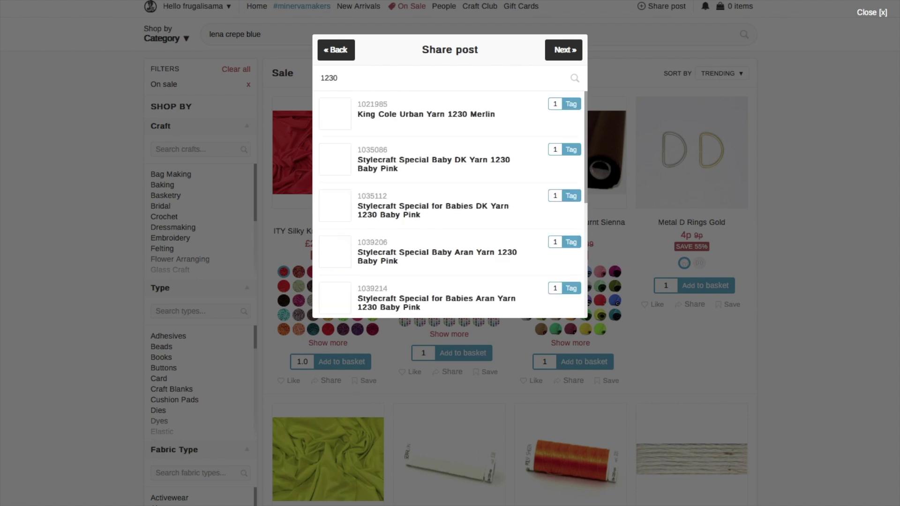
pyautogui.write('799')
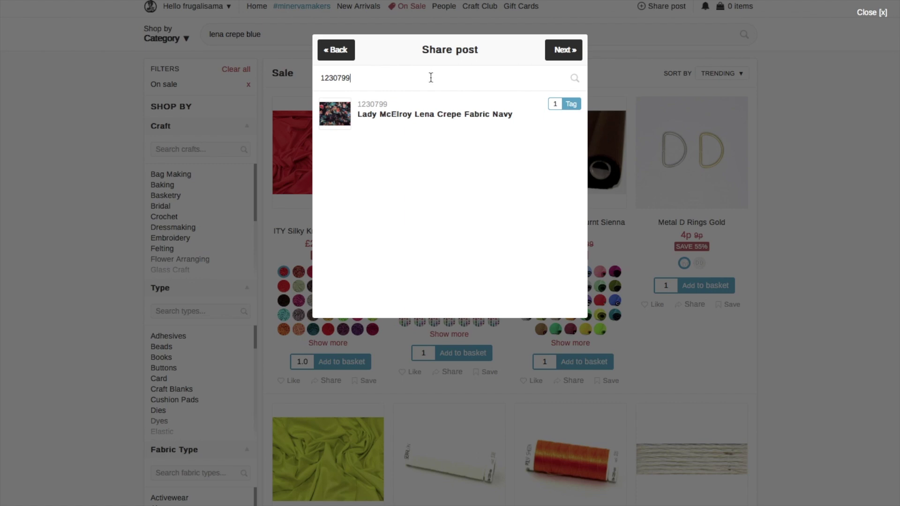
pyautogui.click(569, 106)
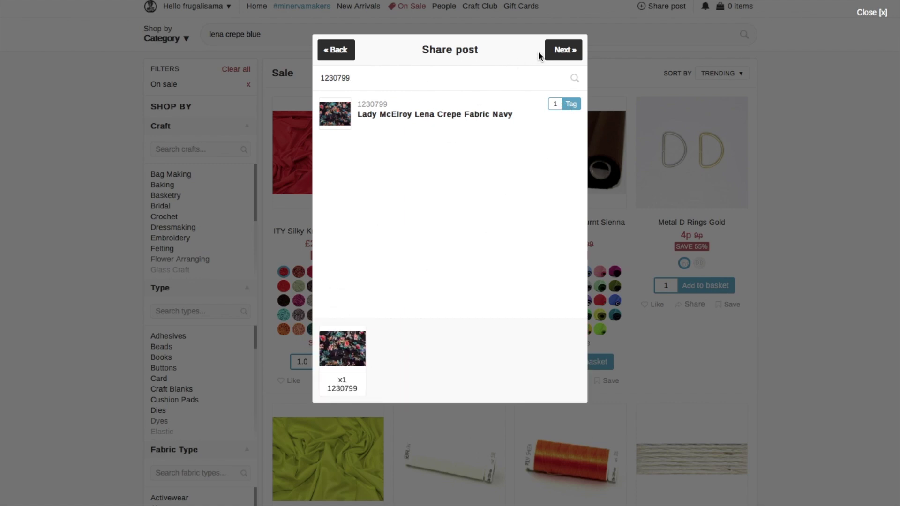
pyautogui.click(564, 51)
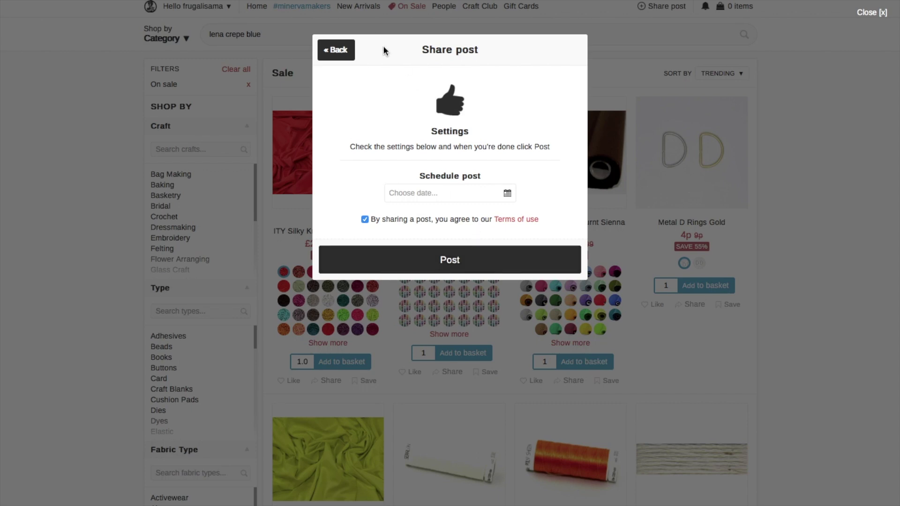
# - Return from the post settings to product tagging, discard the unposted draft and go back to the Following feed
pyautogui.click(343, 52)
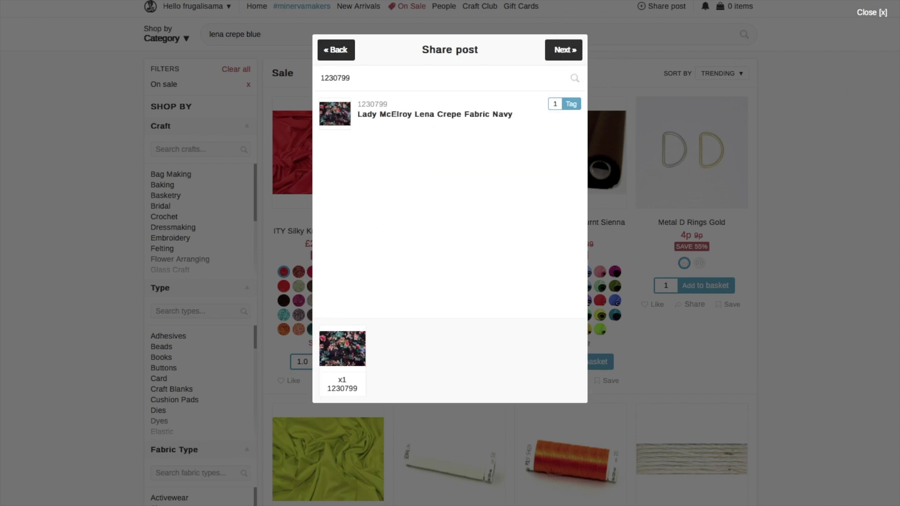
pyautogui.click(866, 13)
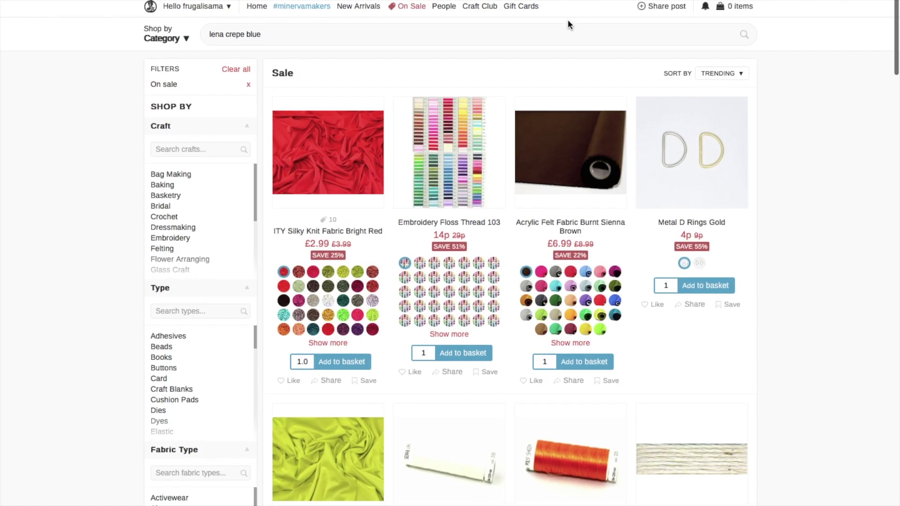
pyautogui.click(323, 9)
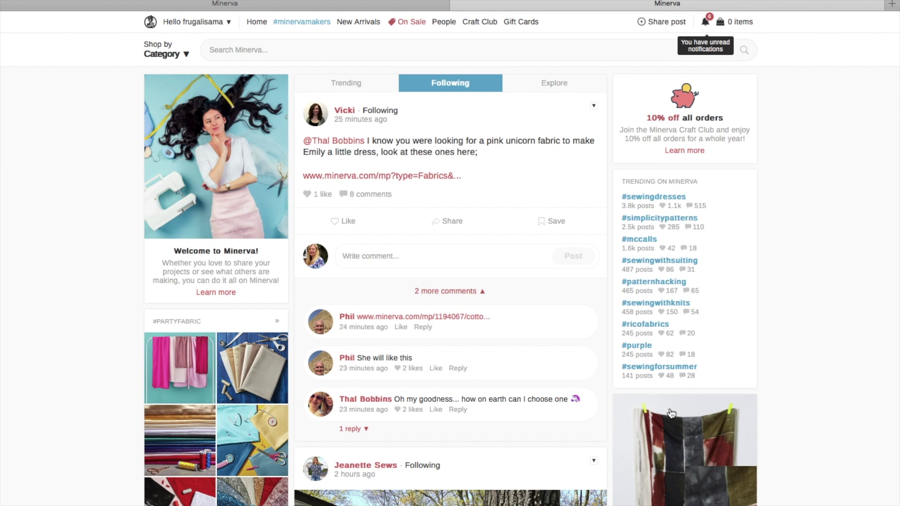
# - Enter the hashtag #crepefabric as the site search text
pyautogui.click(287, 51)
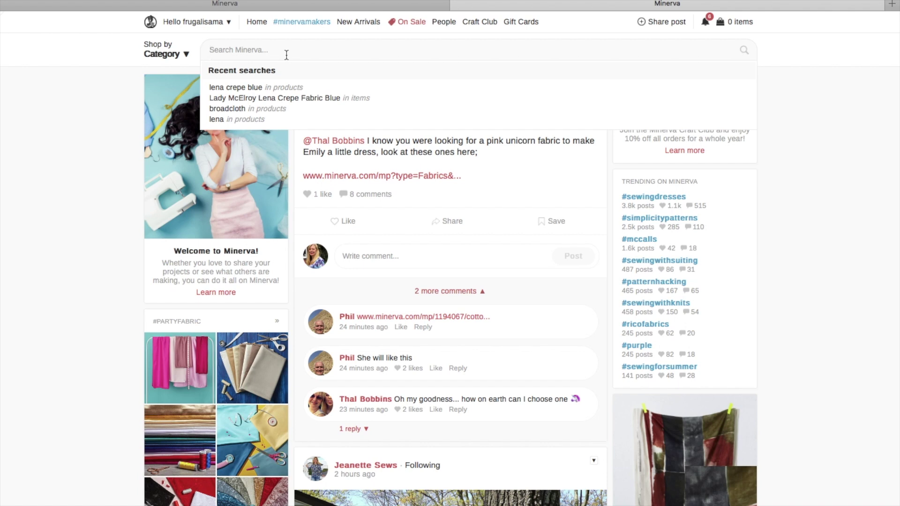
pyautogui.write('#crepe')
pyautogui.press('Return')
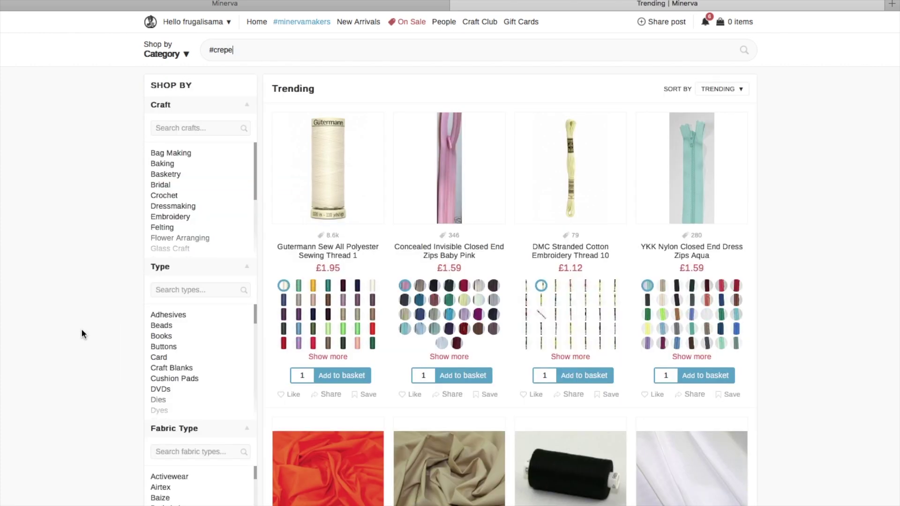
pyautogui.write('fabric')
# - Collapse and reopen the Craft filter beside the trending products, and look through its list of crafts
pyautogui.click(195, 111)
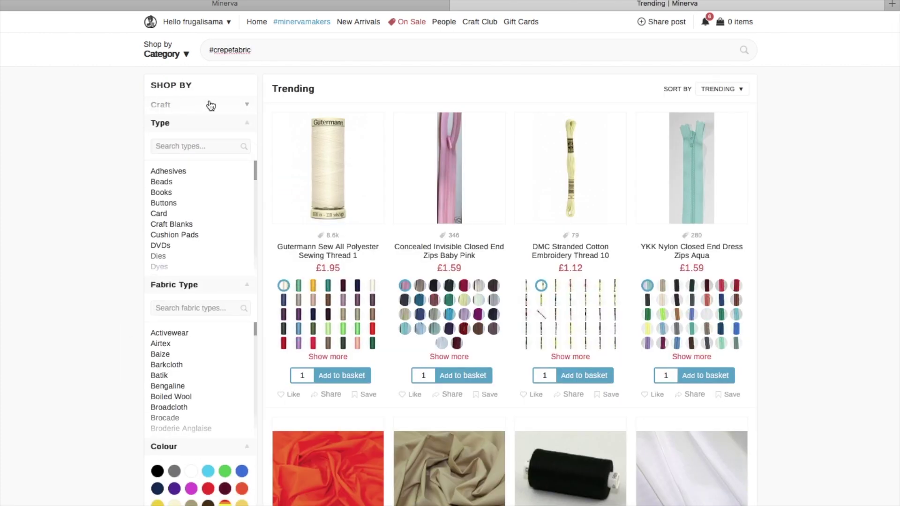
pyautogui.click(246, 110)
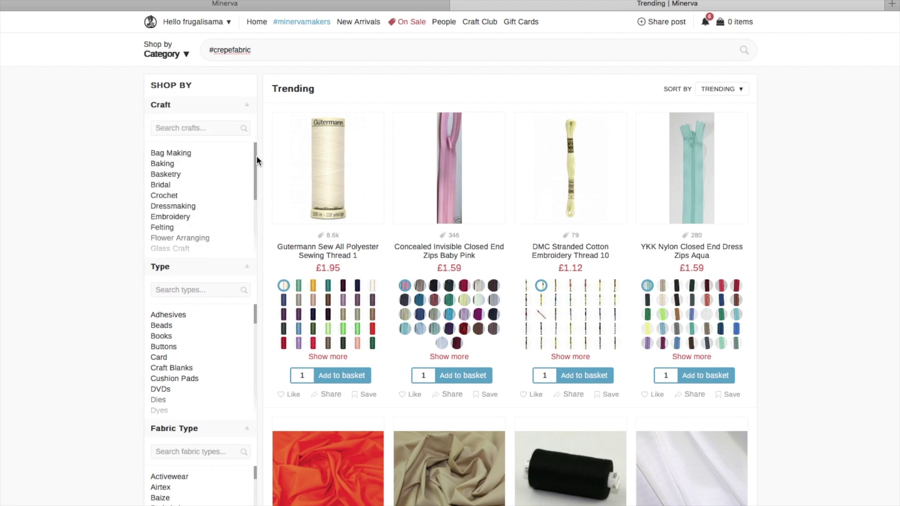
pyautogui.moveTo(255, 161); pyautogui.dragTo(251, 227)
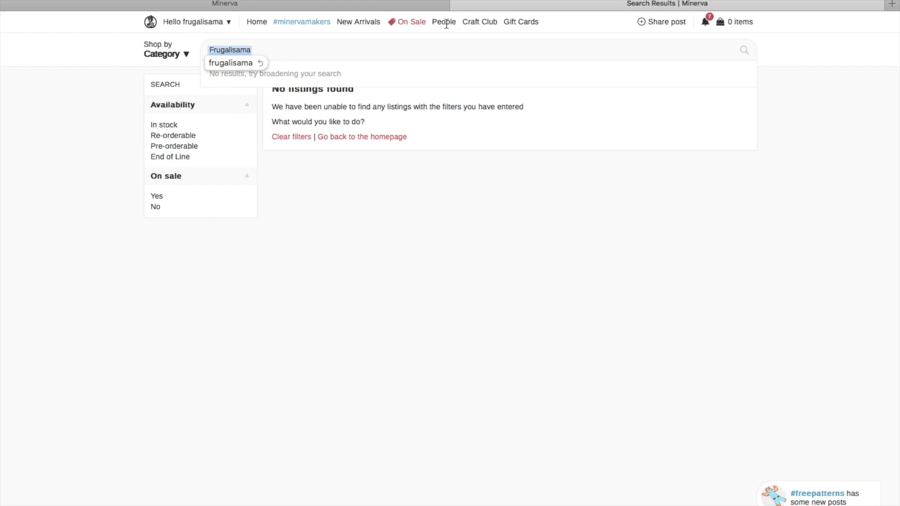
# - Open the People listing and browse the maker profiles sorted by most followers
pyautogui.click(445, 23)
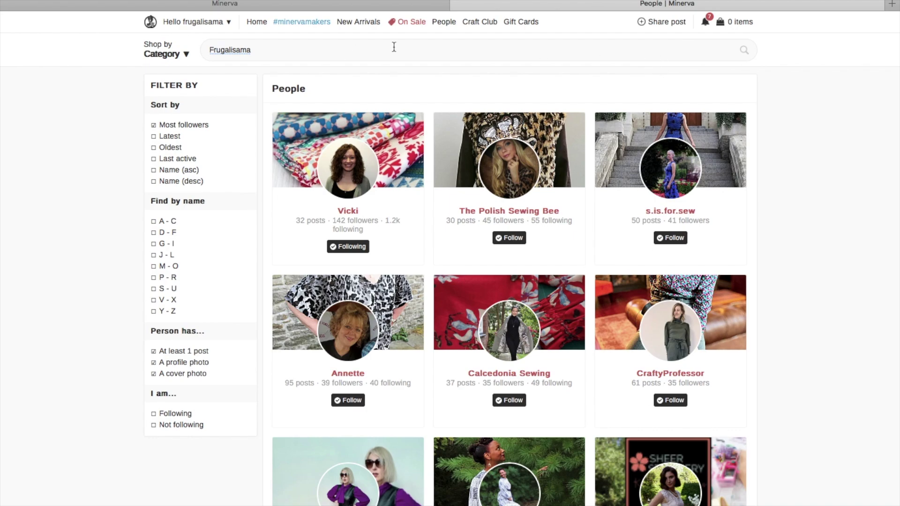
pyautogui.scroll(-15, 636, 47)
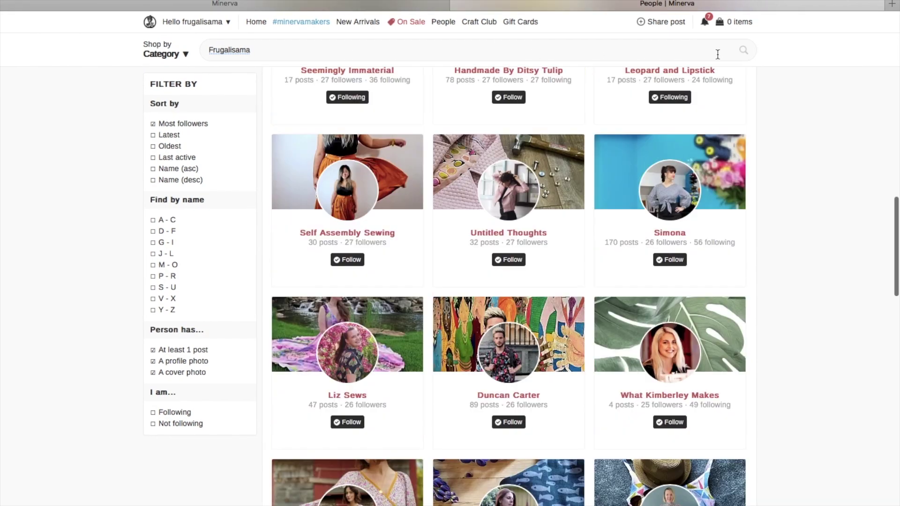
pyautogui.scroll(-15, 717, 54)
pyautogui.scroll(8, 717, 54)
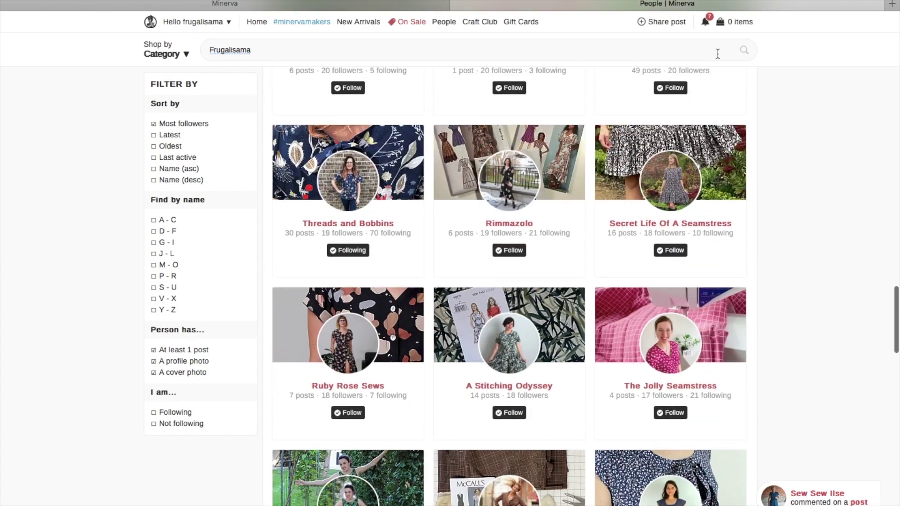
pyautogui.scroll(-4, 717, 54)
# - Sort the people by ascending name, limit them to D - F and look through the profiles for your own
pyautogui.scroll(-15, 717, 54)
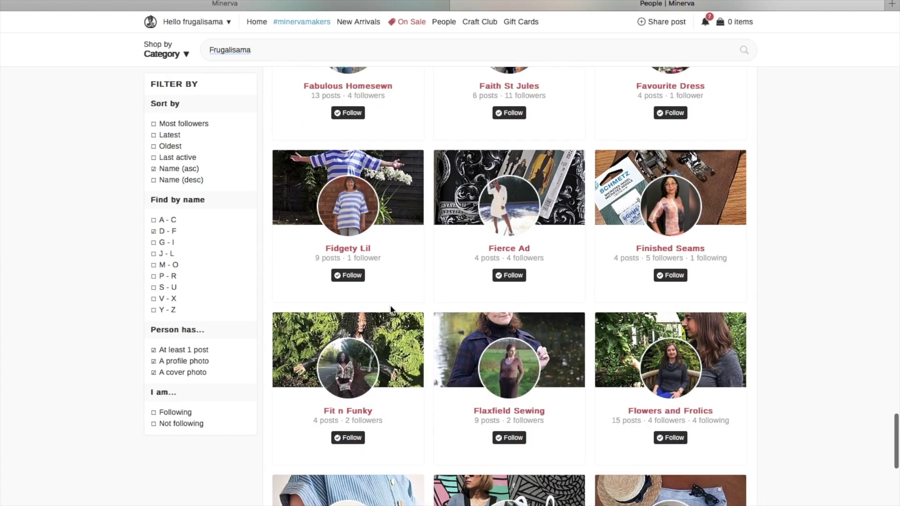
pyautogui.scroll(-12, 391, 310)
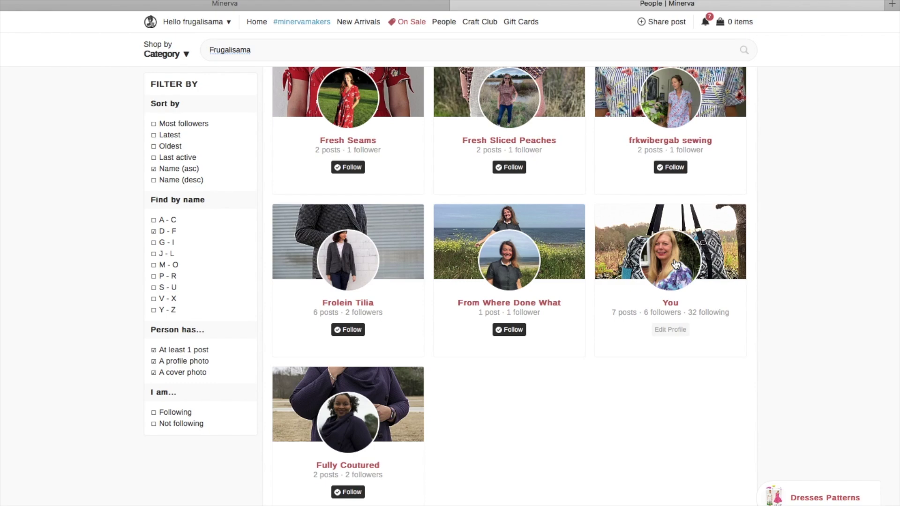
pyautogui.scroll(-1, 675, 263)
pyautogui.scroll(20, 675, 264)
# - Replace the site search text with "hand"
pyautogui.moveTo(337, 50); pyautogui.dragTo(146, 49)
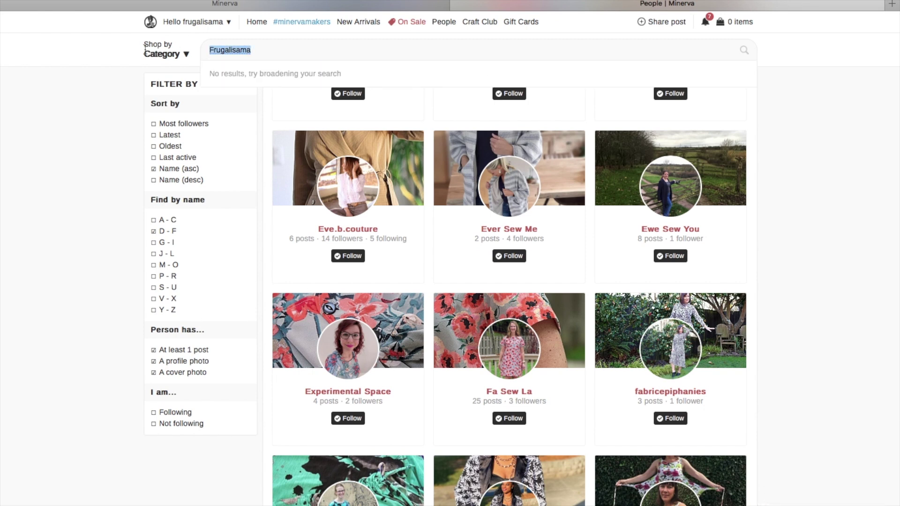
pyautogui.write('hand')
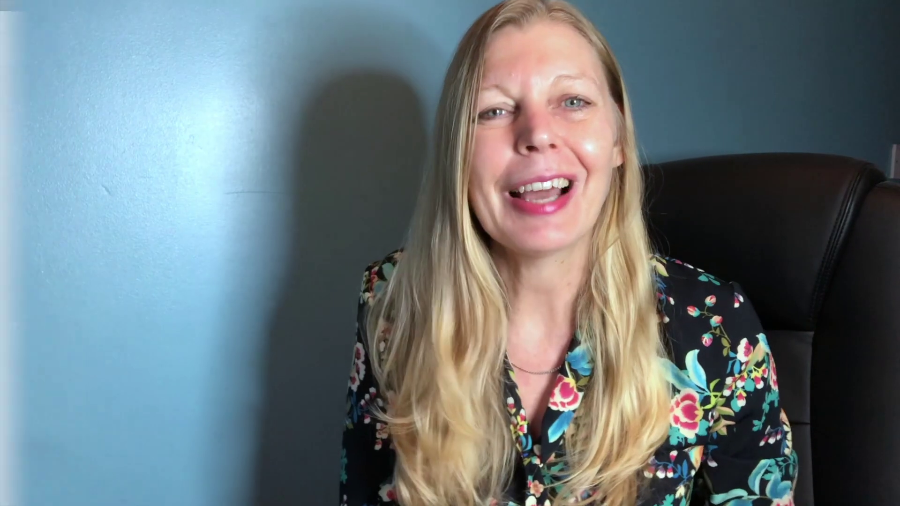